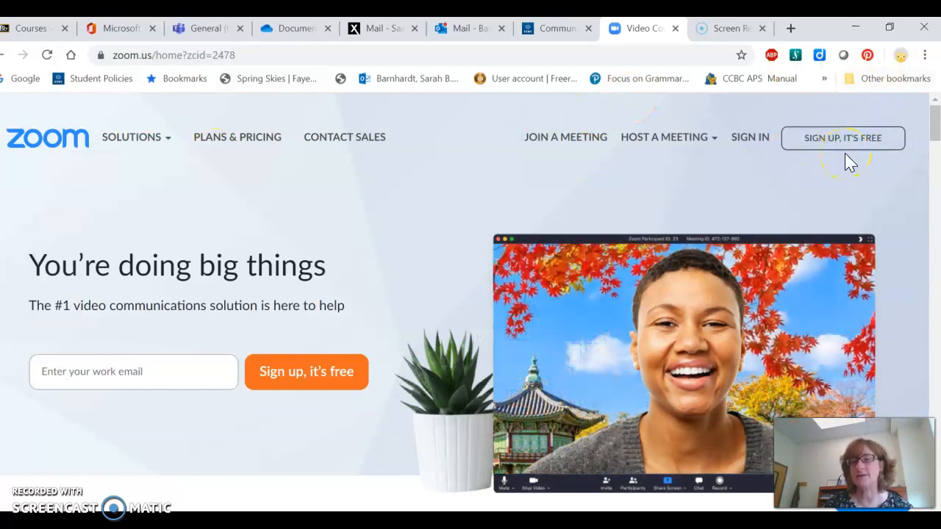
Switch from the browser to the Zoom desktop app and start scheduling a new meeting
mouse_move(754, 166)
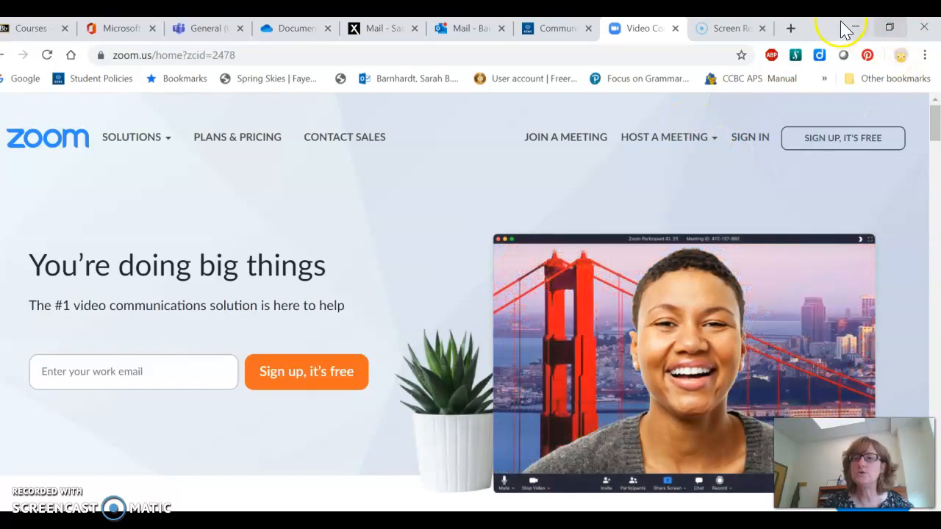
left_click(855, 28)
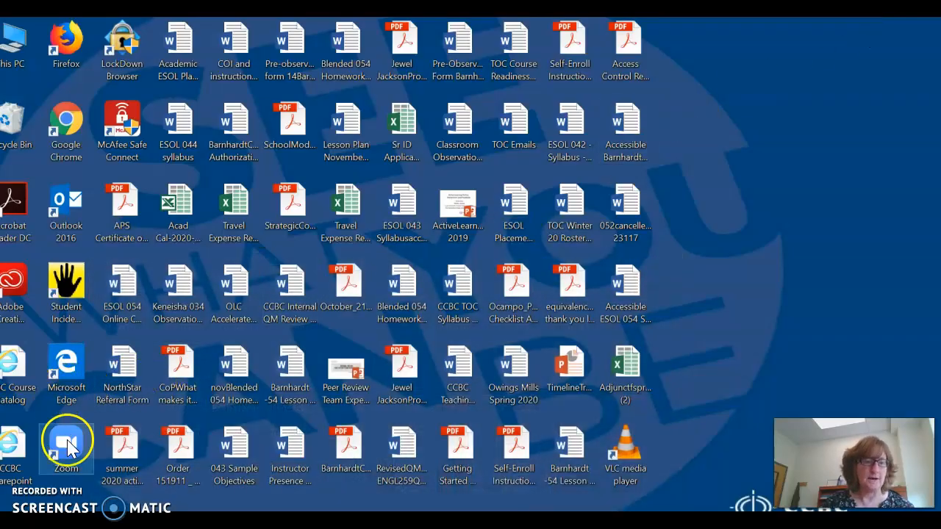
double_click(73, 452)
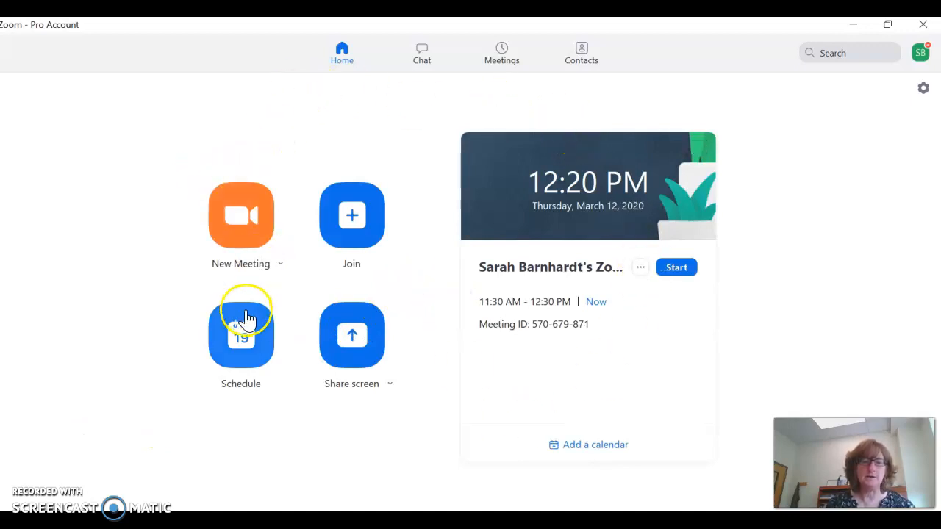
left_click(250, 350)
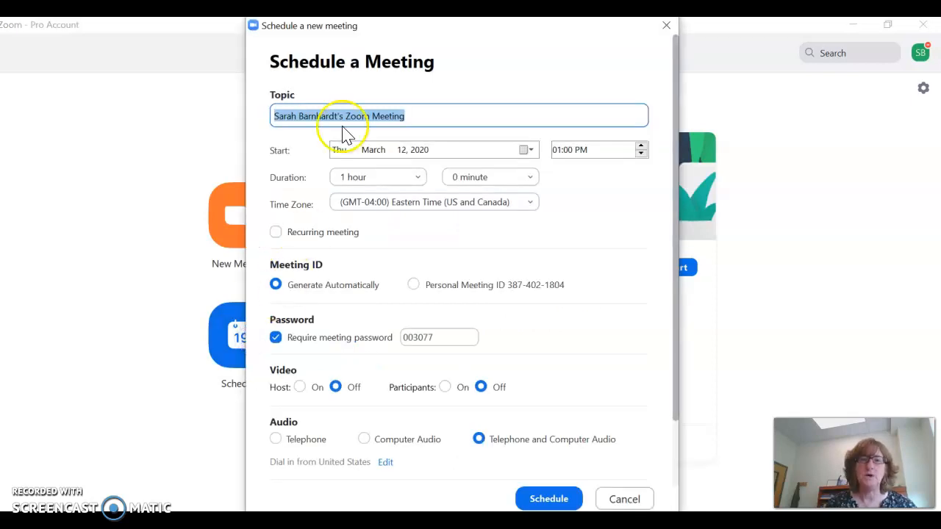
Set the meeting start to Friday, March 13, 2020 at 02:01 PM
left_click(528, 151)
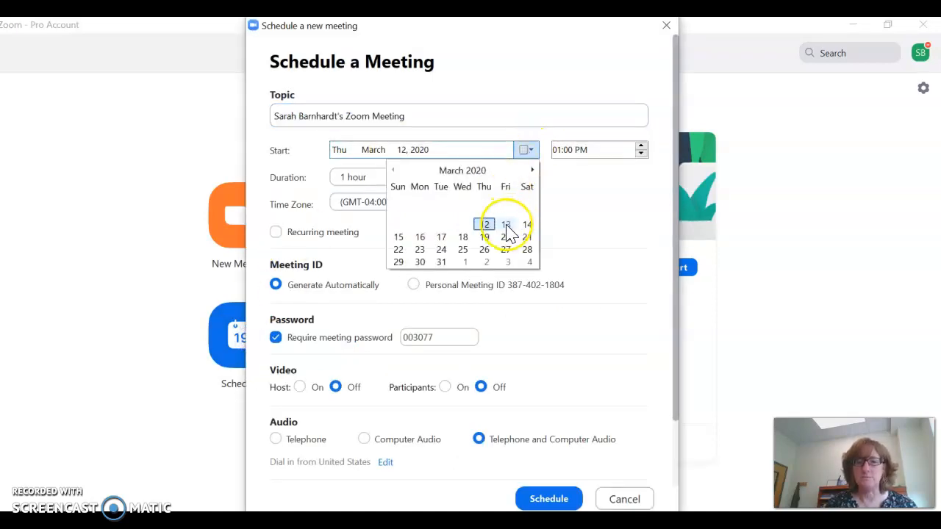
left_click(507, 224)
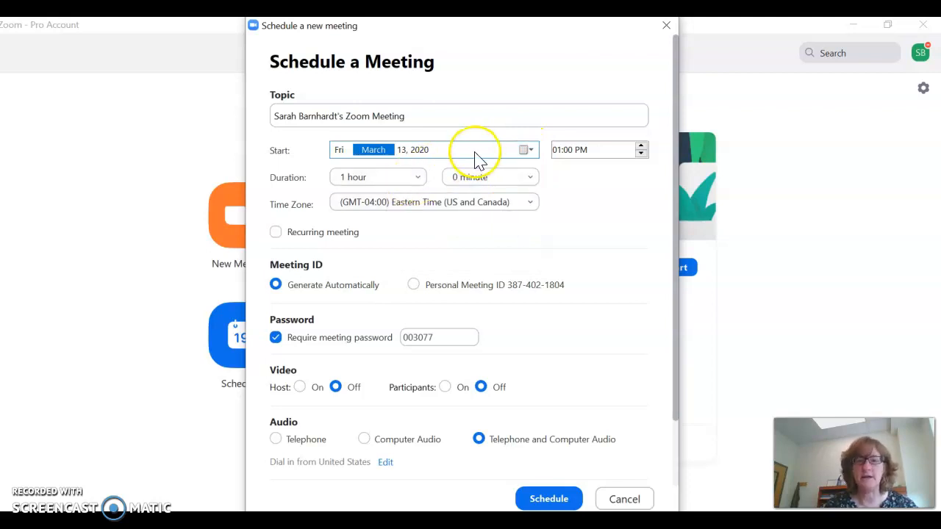
left_click(641, 145)
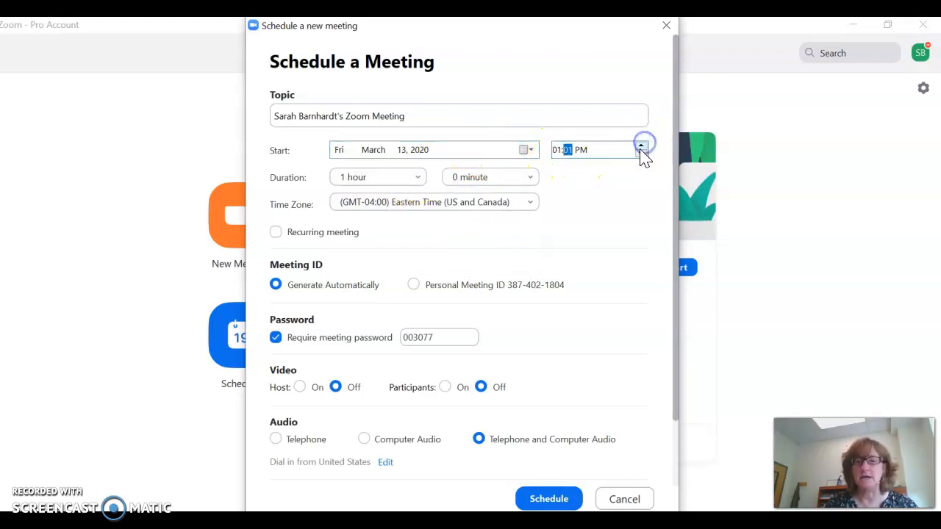
left_click(557, 150)
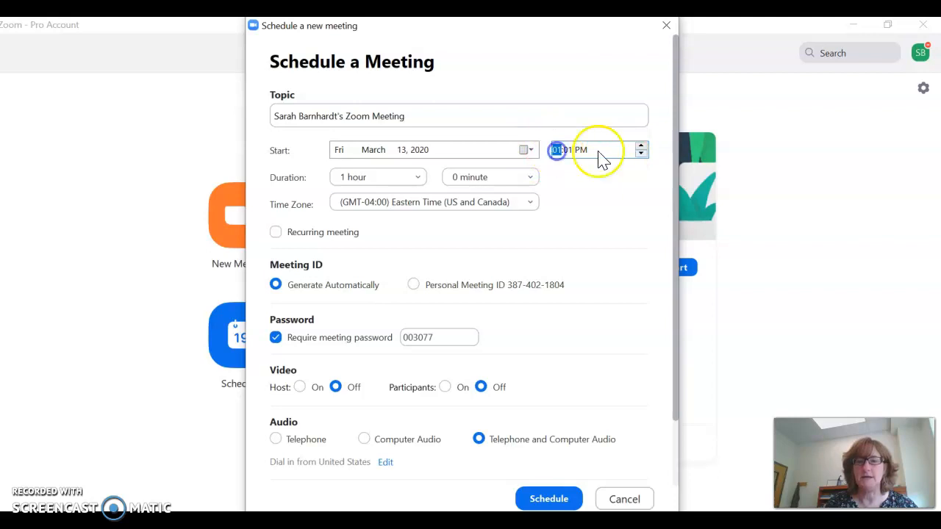
left_click(641, 146)
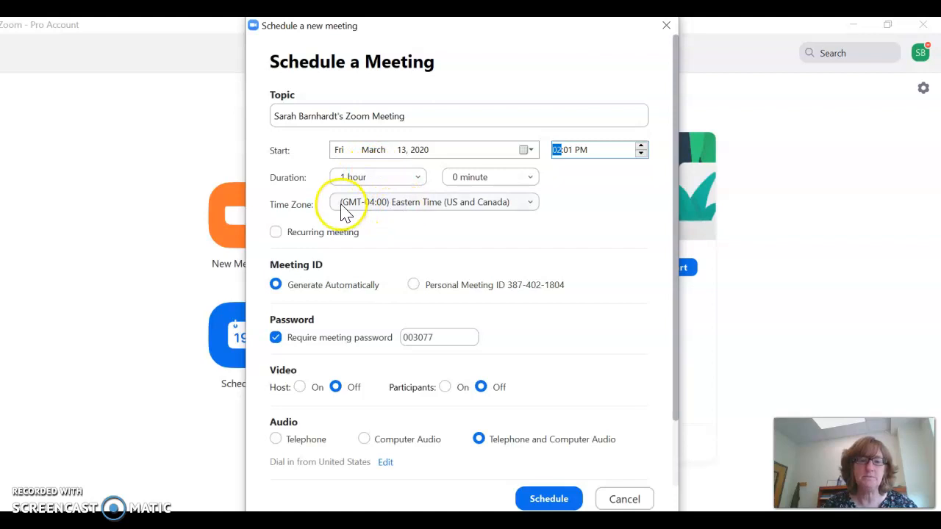
Remove the meeting password requirement and turn video on for both host and participants
scroll(388, 269, "down", 2)
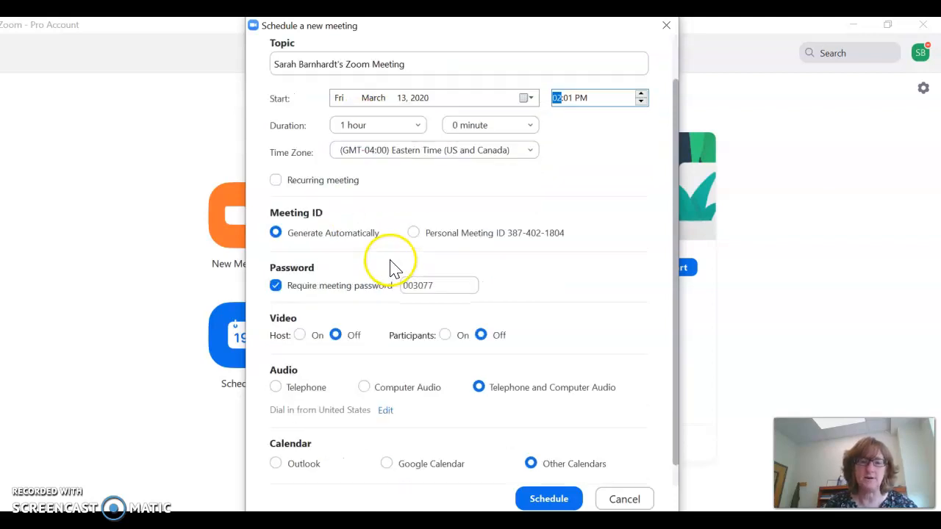
left_click(276, 286)
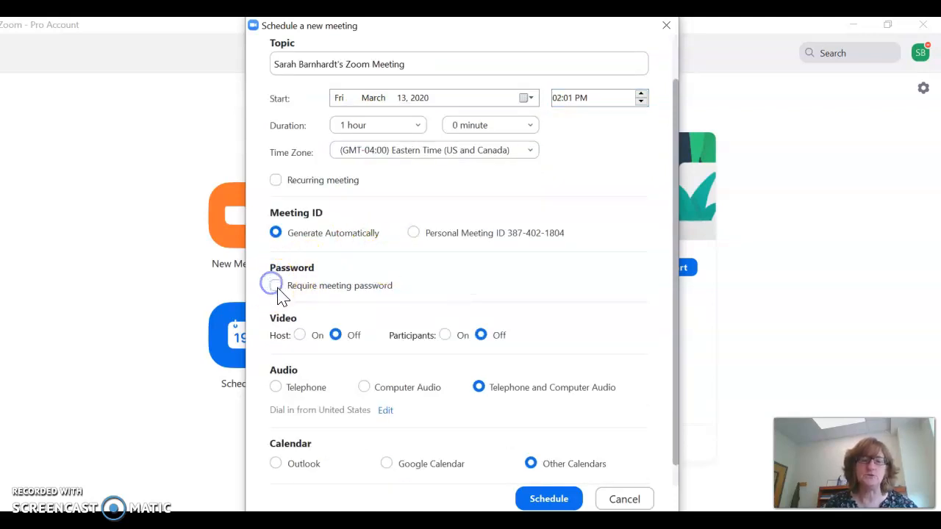
scroll(454, 281, "down", 1)
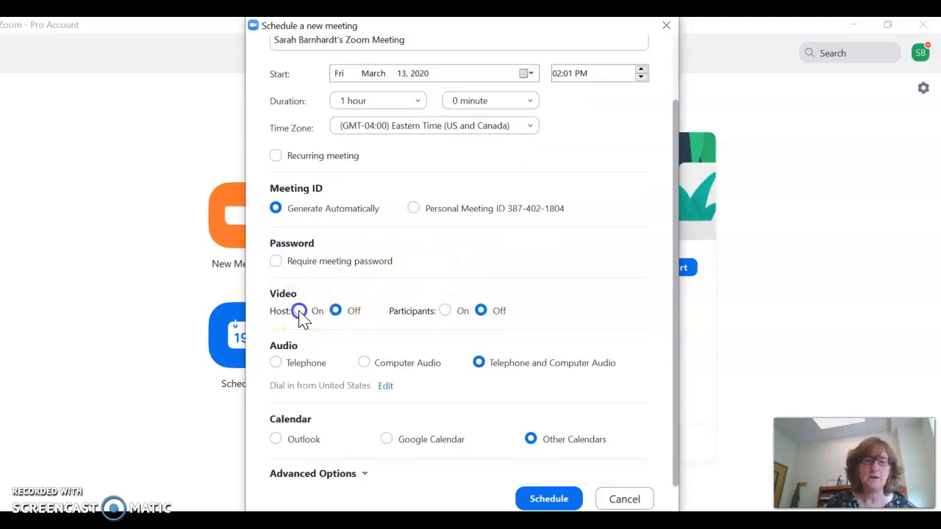
left_click(446, 311)
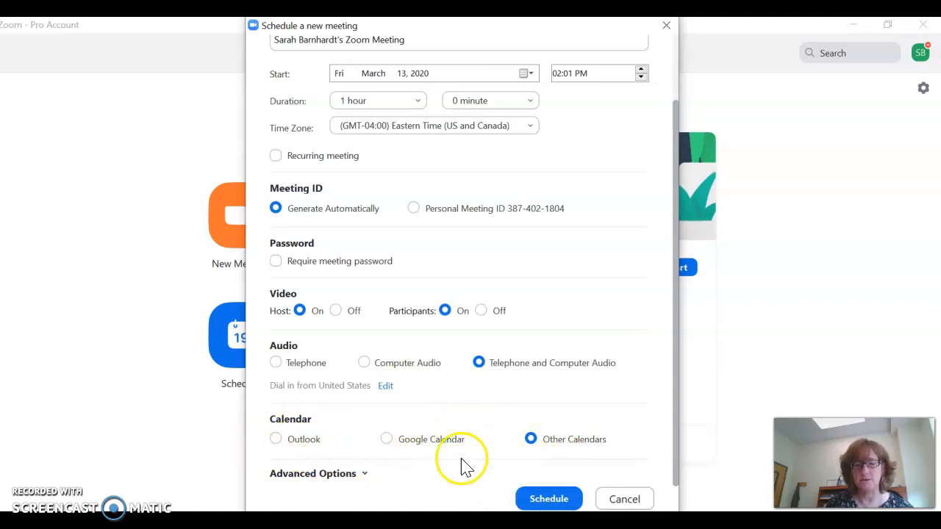
Schedule the meeting and copy its invitation to the clipboard
left_click(549, 499)
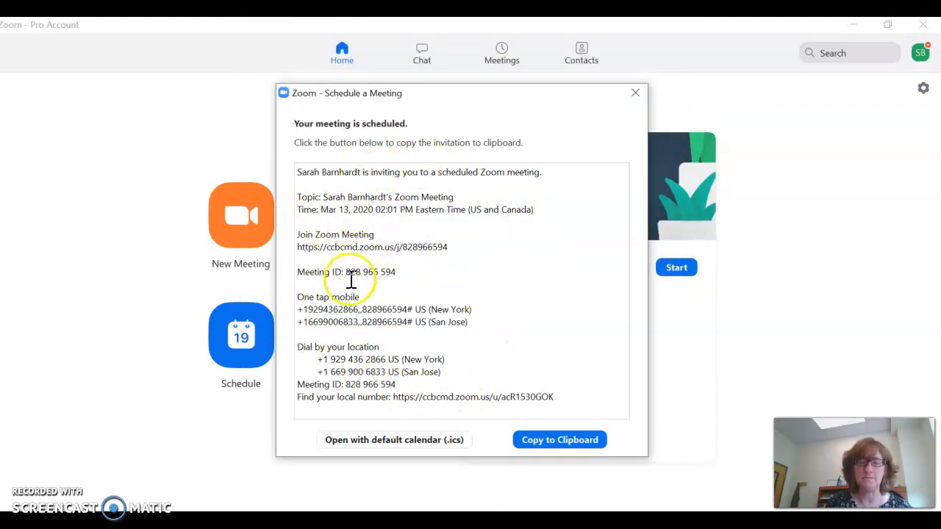
left_click(571, 444)
left_click(497, 461)
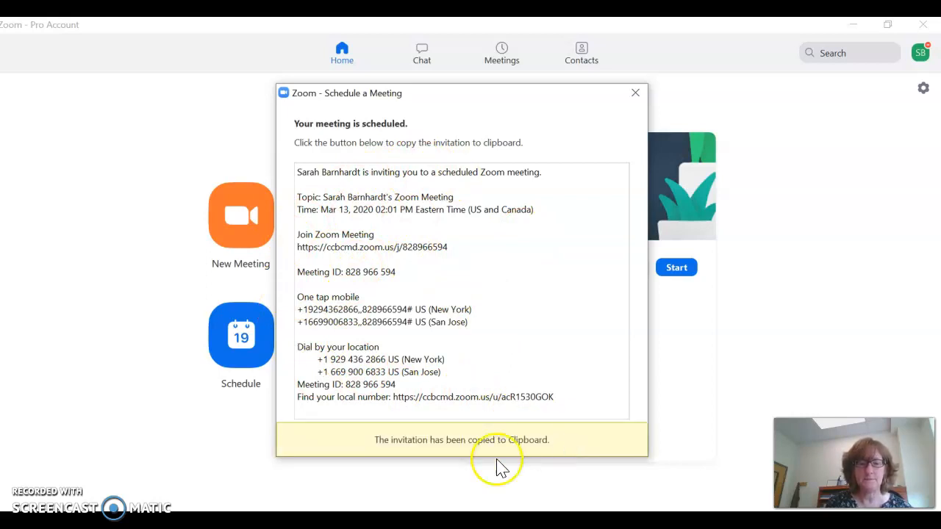
Switch to Blackboard in the browser, open the ESOL043 Advanced ESOL Writing Section OM1 course and start a new announcement
key("alt+Tab")
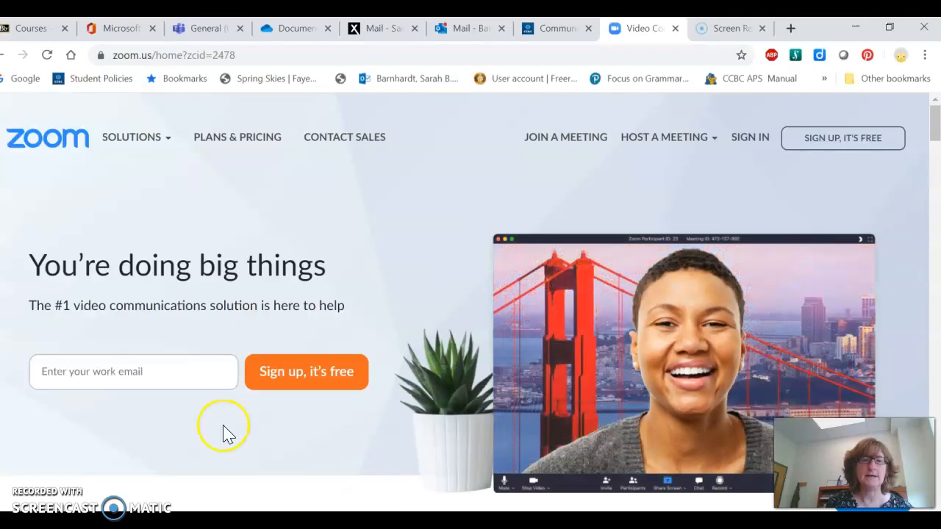
left_click(382, 29)
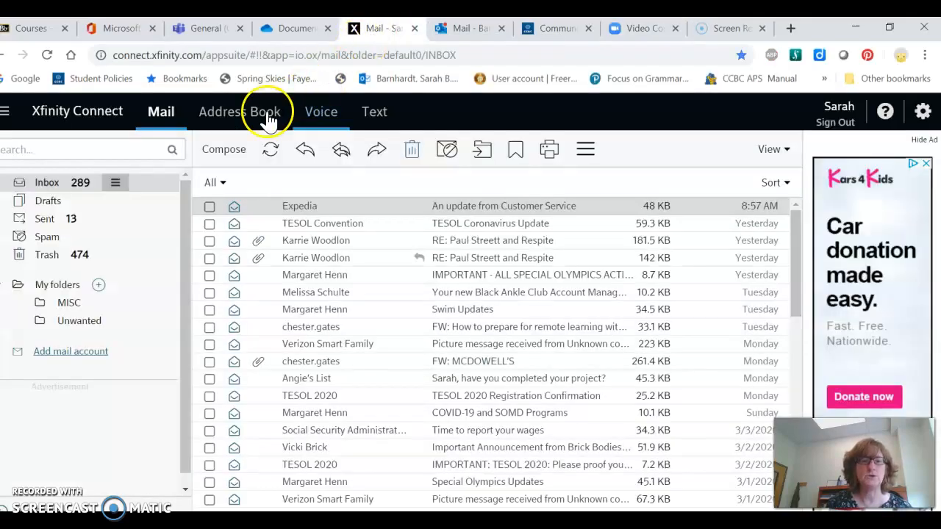
left_click(25, 33)
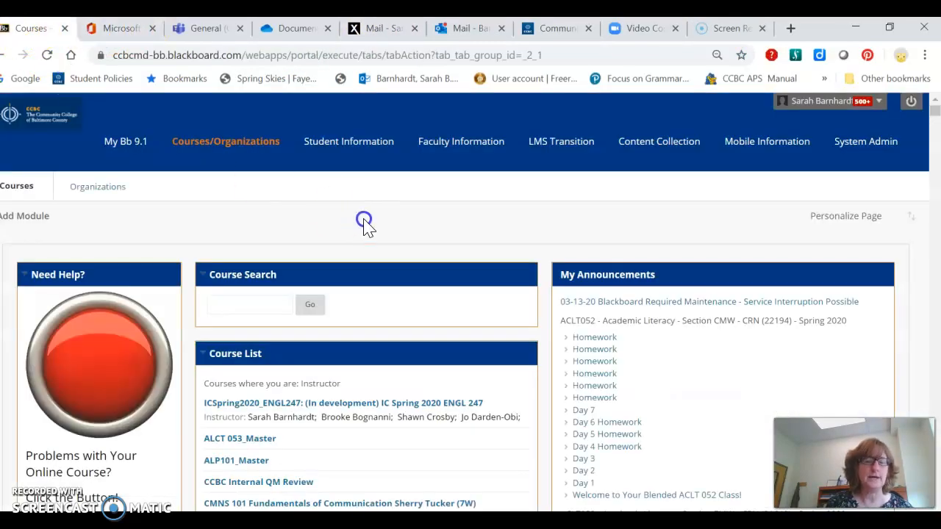
scroll(309, 378, "down", 3)
scroll(303, 376, "down", 3)
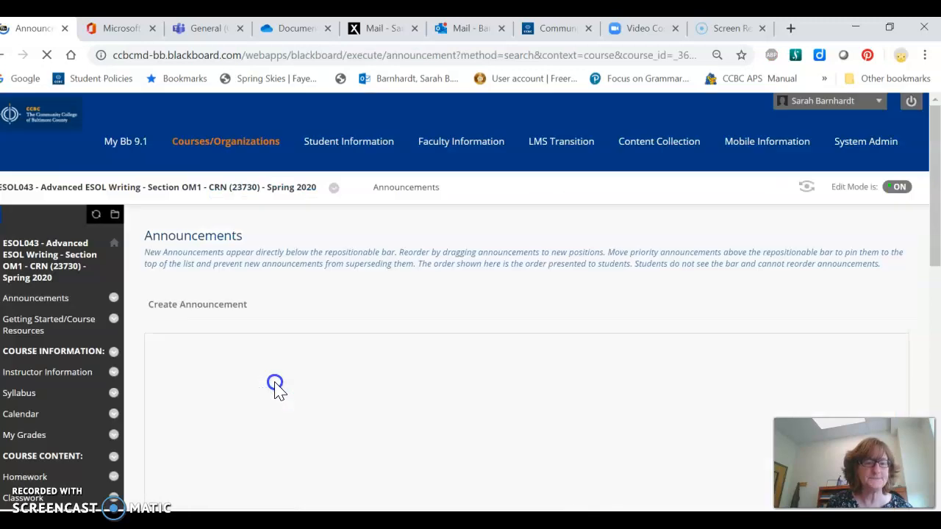
left_click(197, 304)
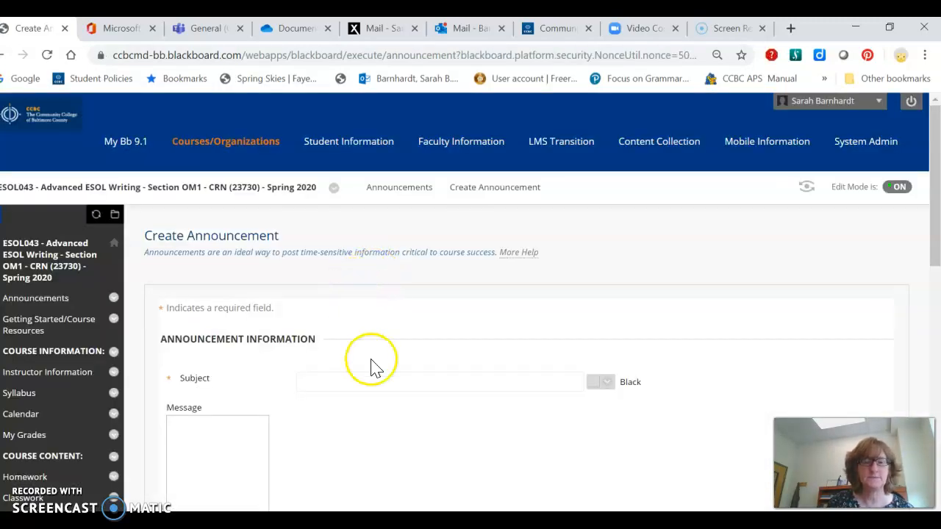
Set the announcement subject to "Zoom meeting Friday at 1:00"
left_click(368, 377)
type("Z")
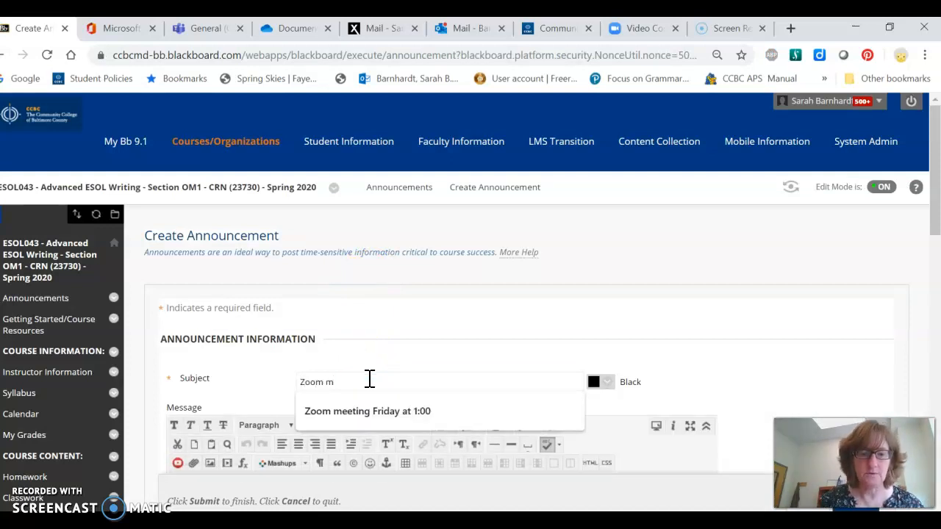
type("oom m")
left_click(368, 411)
Write "Dear students," in the announcement message and paste the copied Zoom invitation below it
scroll(399, 336, "down", 3)
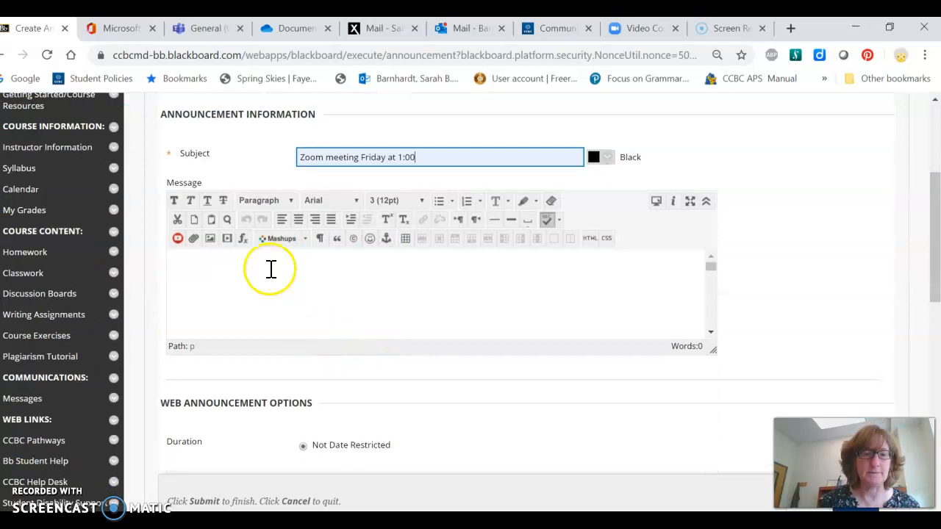
left_click(271, 269)
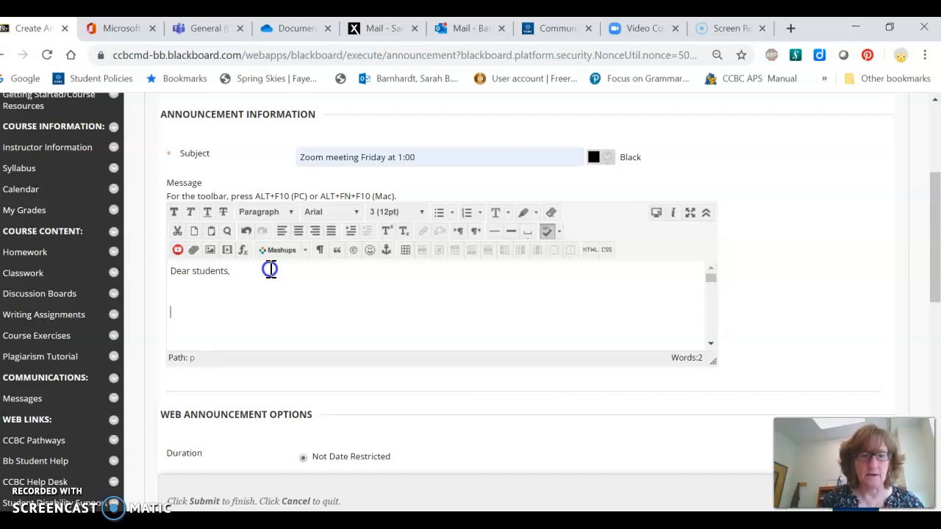
key("ctrl+v")
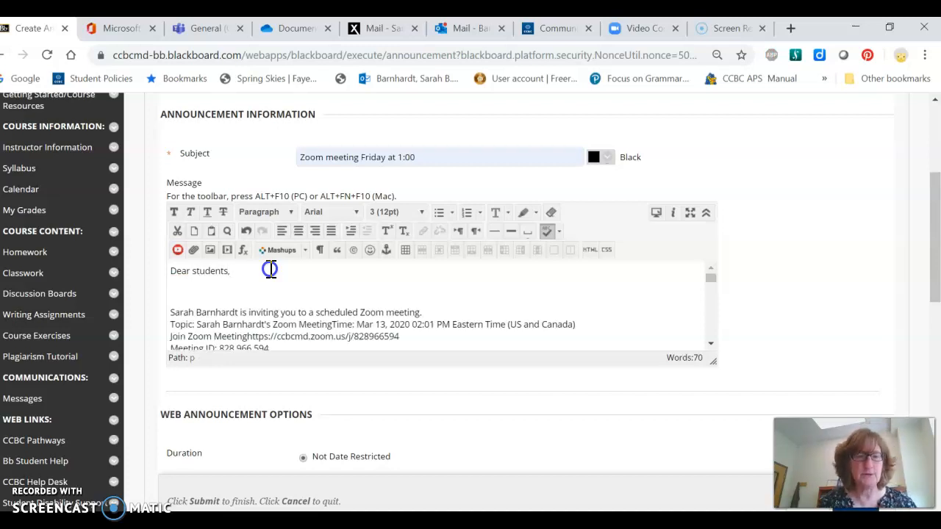
scroll(321, 291, "down", 2)
scroll(294, 277, "up", 2)
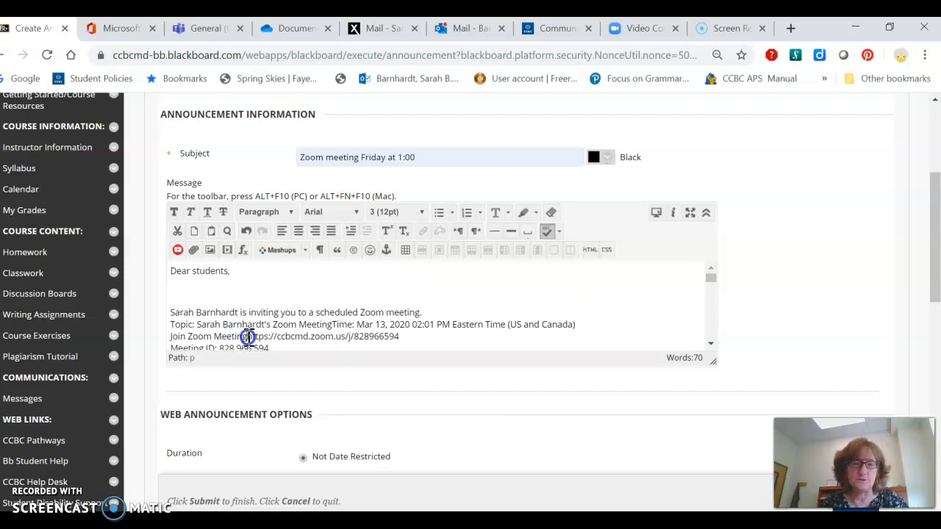
Move the Zoom join URL in the message onto its own line and make it a hyperlink that opens in a new window
left_click(250, 337)
key("Return")
left_click_drag(172, 340, 300, 272)
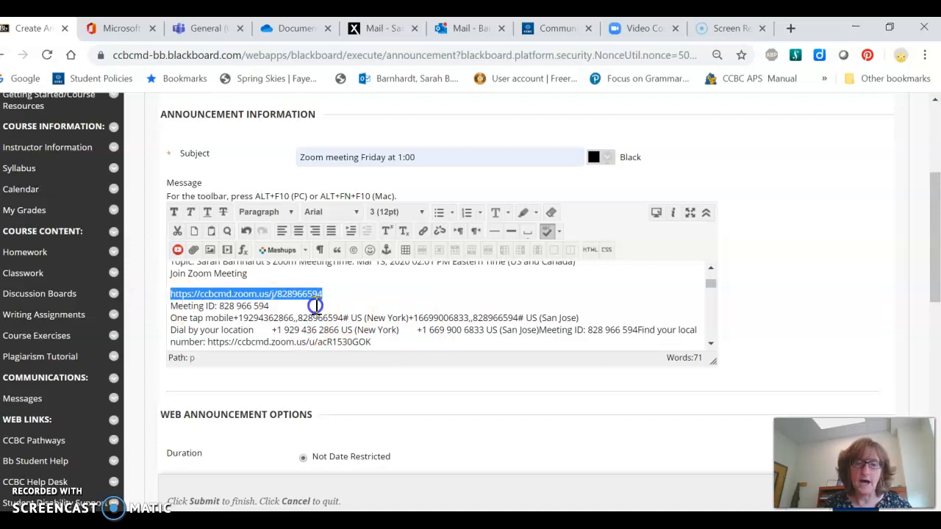
left_click(421, 233)
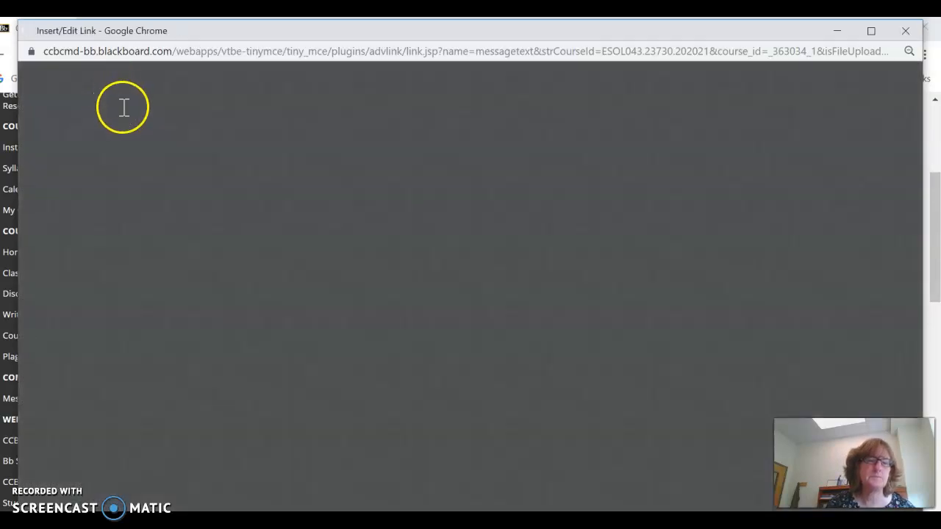
type("https://ccbcmd.zoom.us/j/828966594")
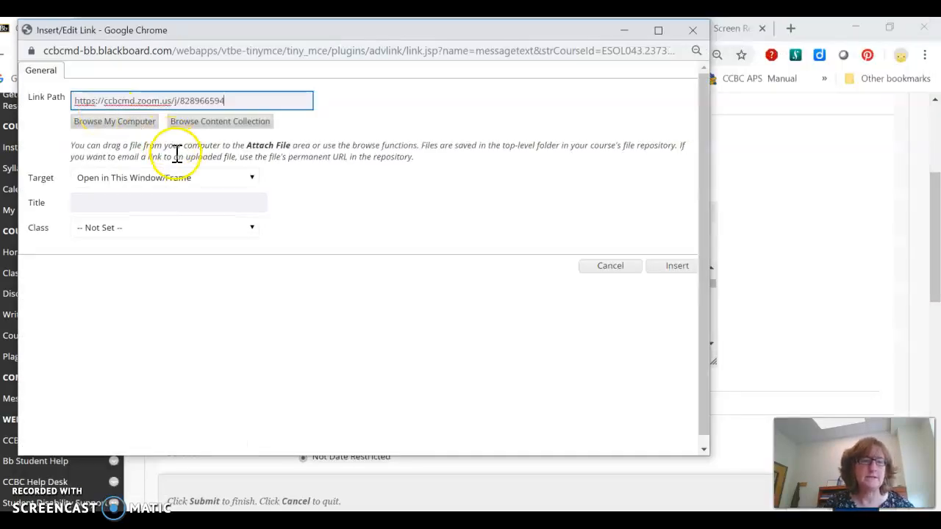
left_click(156, 179)
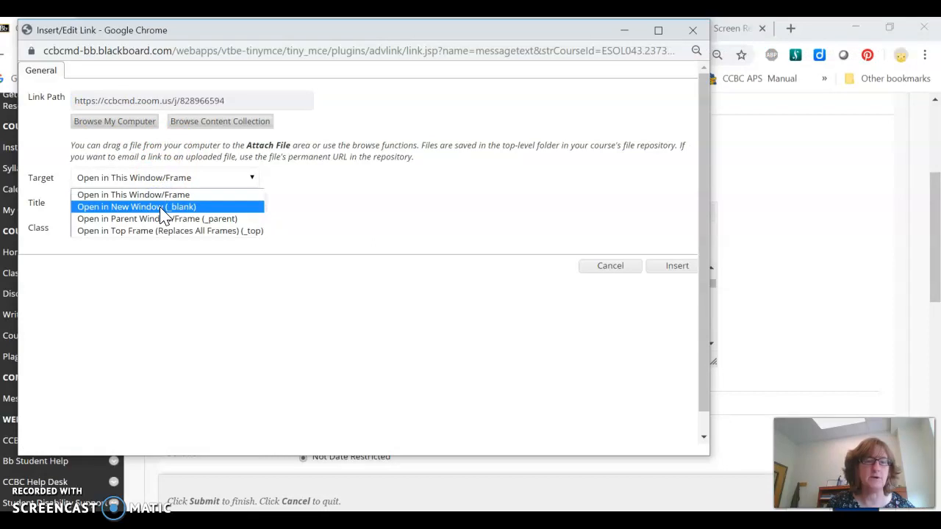
left_click(164, 208)
left_click(676, 267)
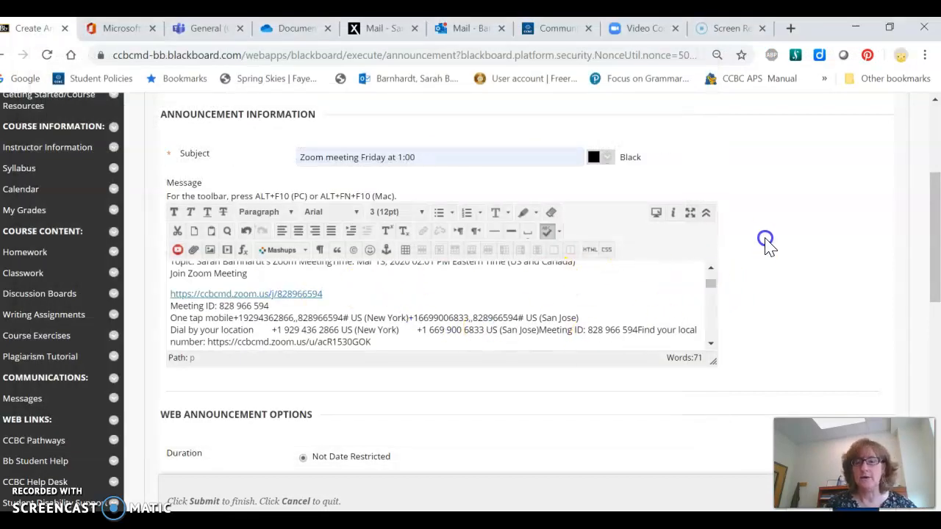
Submit the announcement to post it in the course
scroll(765, 243, "down", 2)
scroll(766, 243, "down", 4)
left_click(852, 306)
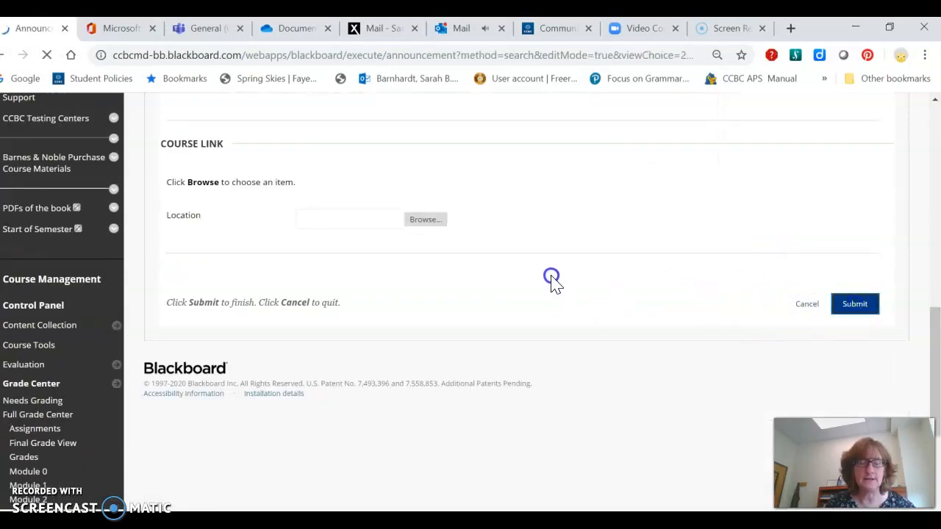
Check the posted announcements and open the Zoom join link in the new "Zoom meeting Friday at 1:00" announcement
scroll(475, 258, "down", 6)
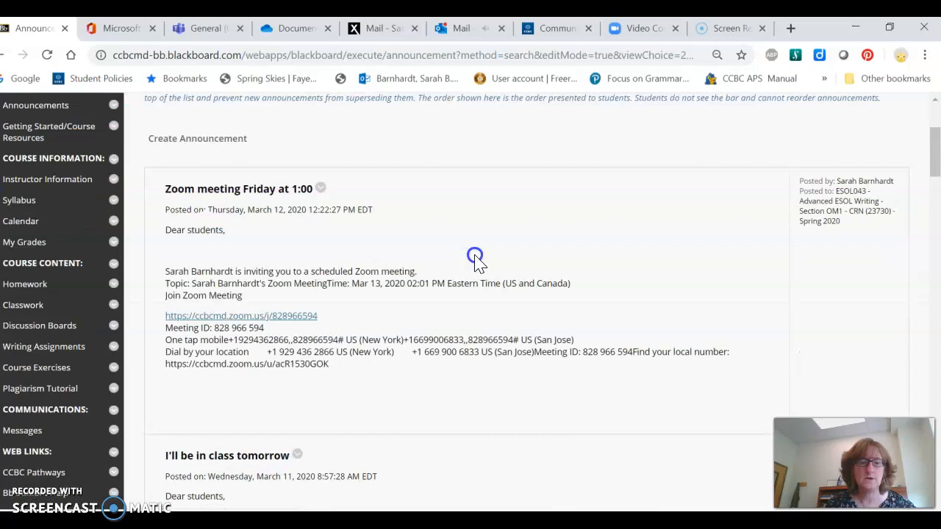
scroll(328, 317, "down", 2)
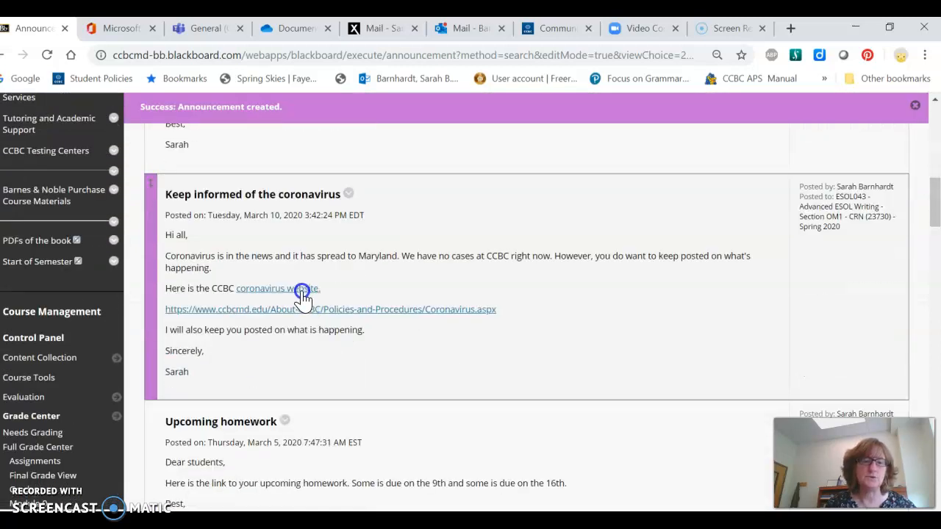
scroll(303, 297, "up", 5)
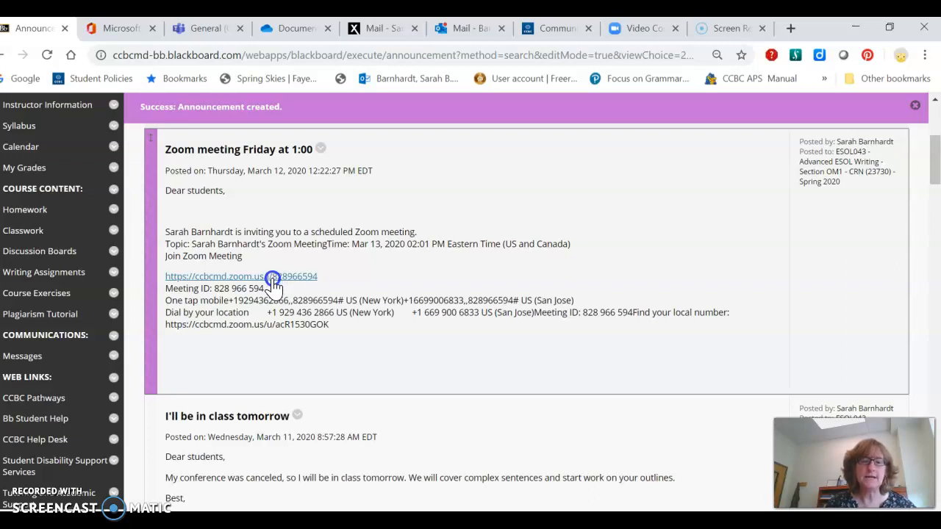
left_click(273, 280)
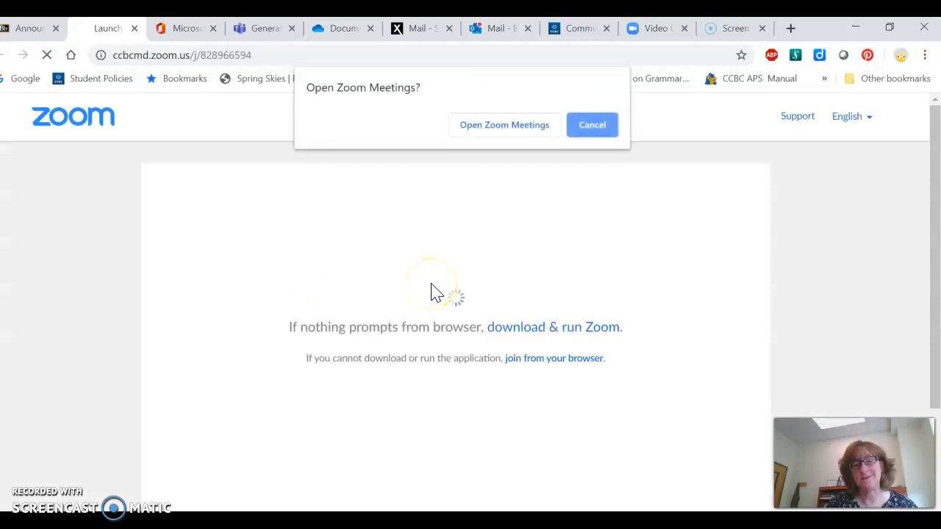
Launch the meeting in the Zoom Meetings app, maximize the meeting window, and join with computer audio
left_click(517, 126)
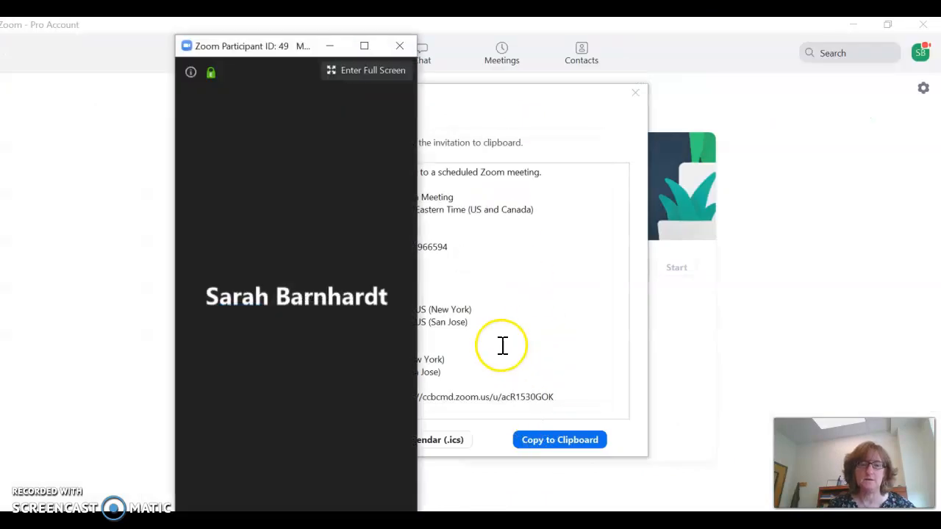
left_click(364, 46)
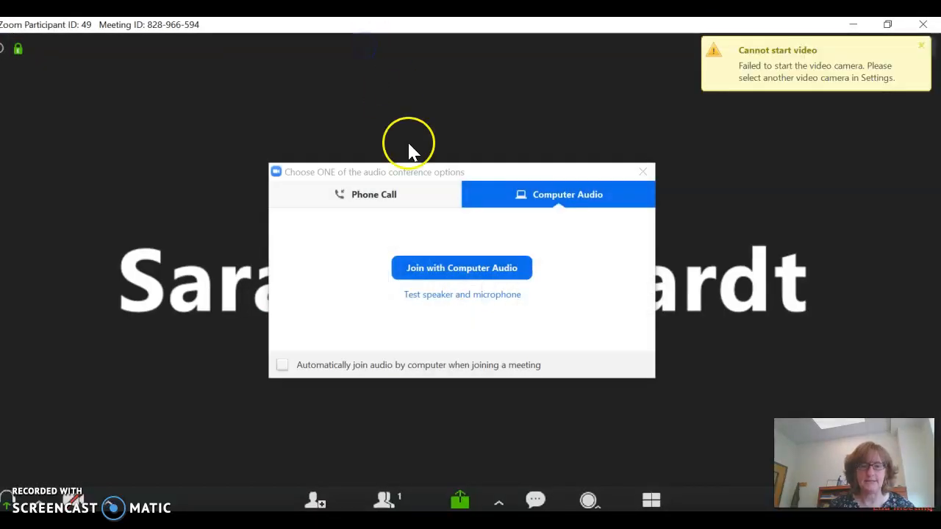
left_click(472, 272)
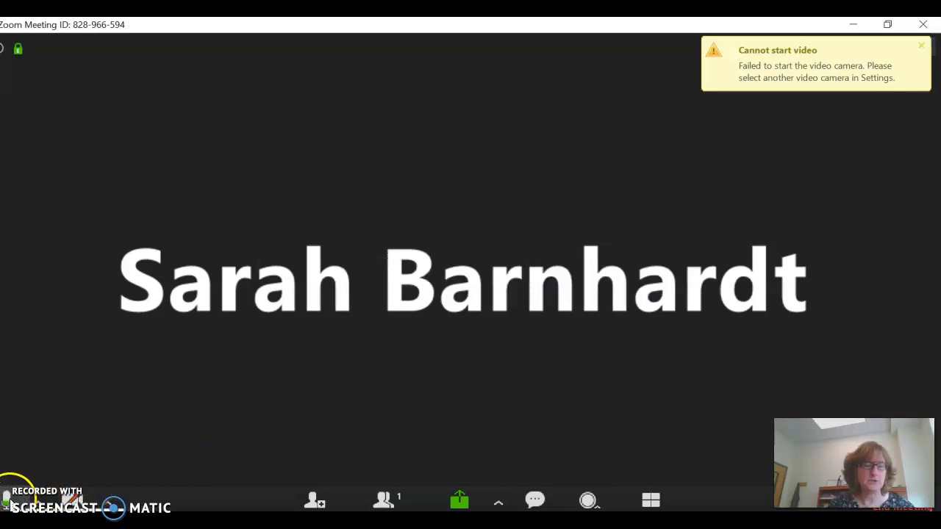
Try to start the camera video in the meeting, and mute and unmute the microphone
left_click(54, 500)
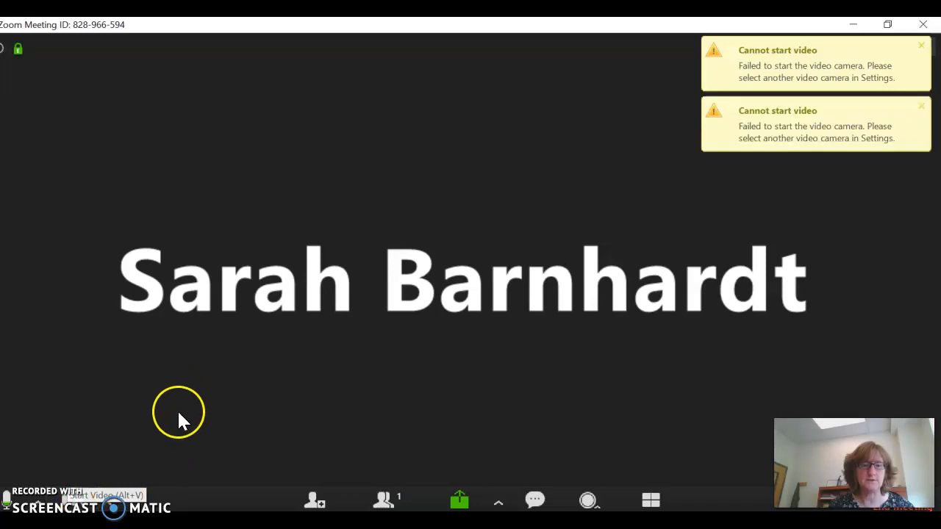
left_click(68, 500)
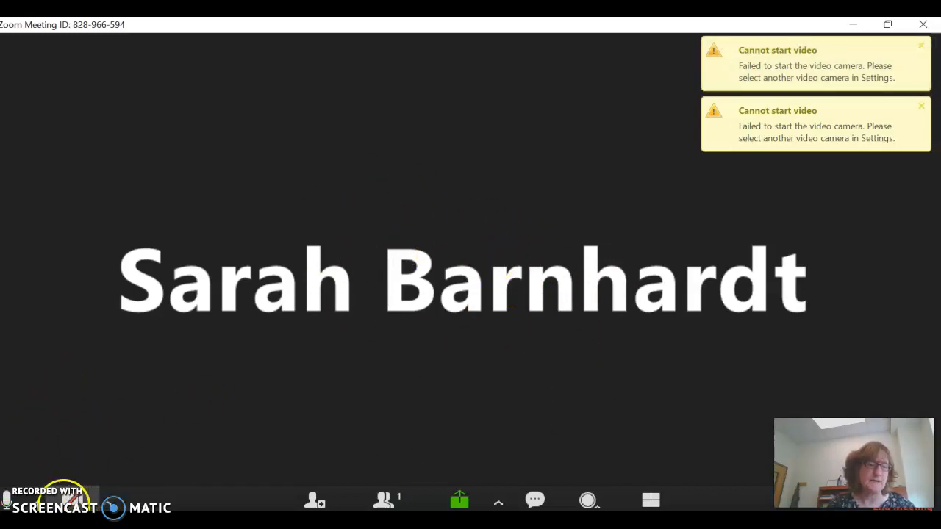
left_click(7, 503)
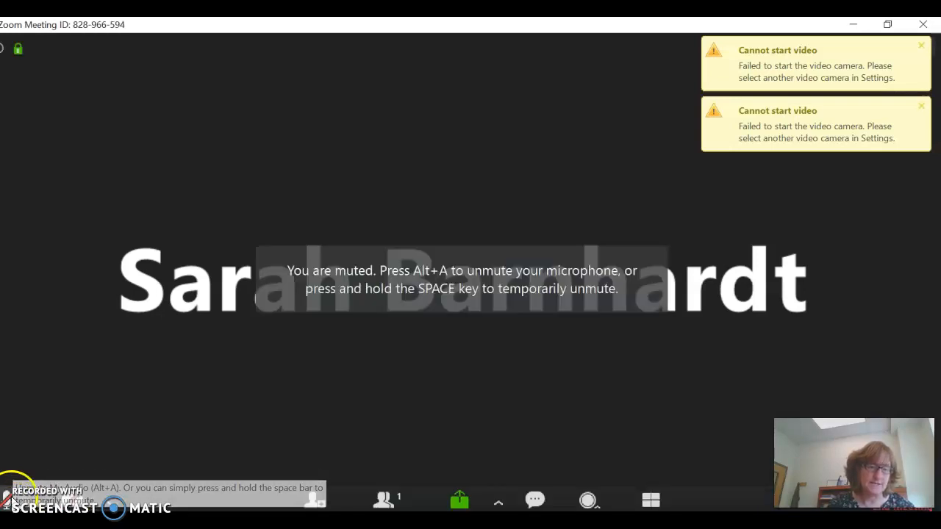
left_click(8, 502)
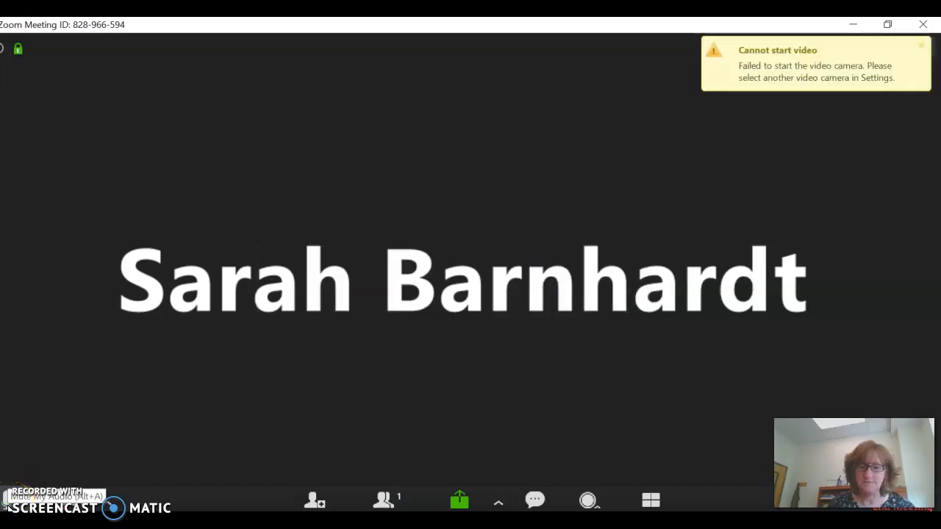
Share the Chrome window showing the Launch Meeting page in the Zoom meeting and bring up the Blackboard announcements page in it
left_click(461, 503)
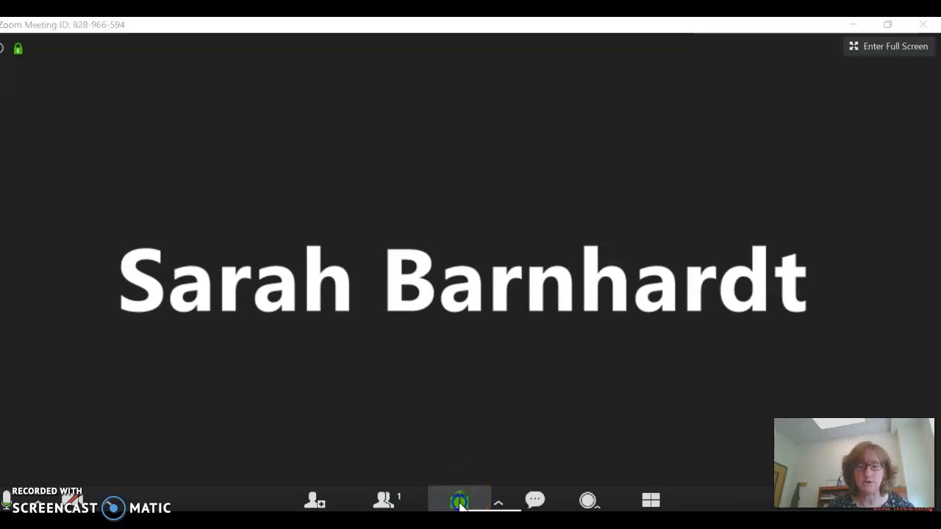
left_click(459, 503)
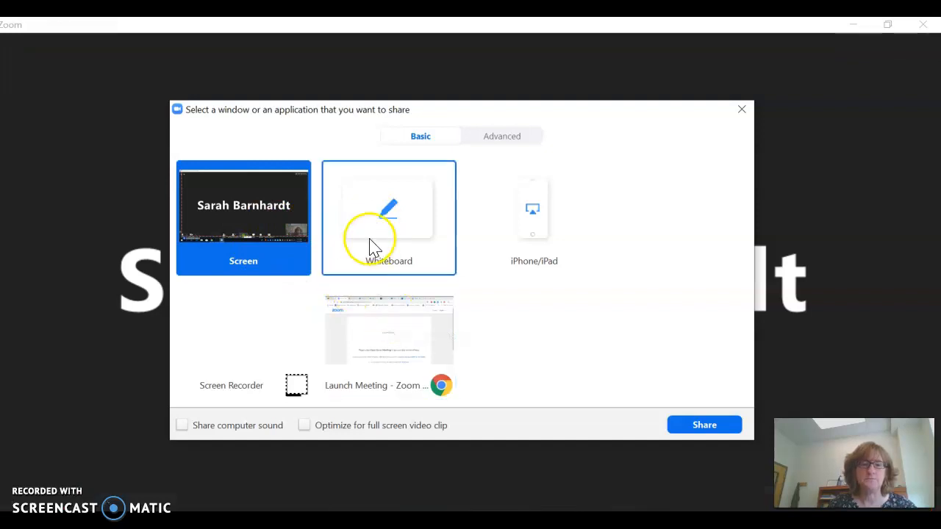
left_click(391, 354)
left_click(724, 425)
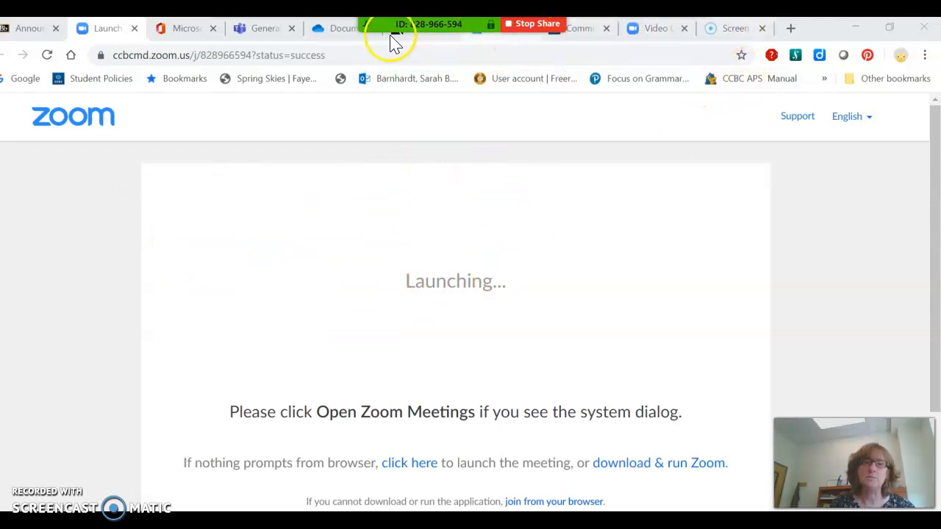
left_click(36, 29)
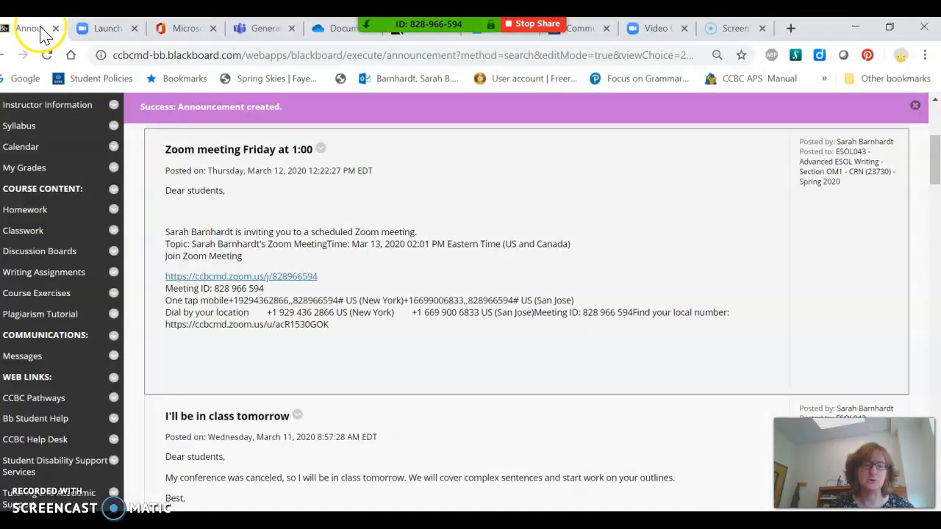